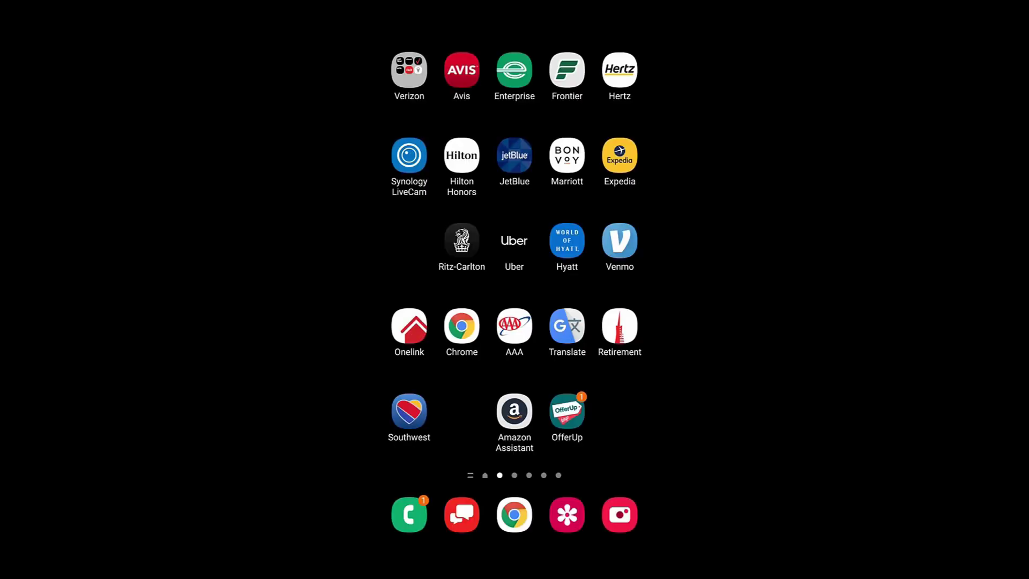
# From the app drawer, check Contacts sync settings: 1302 contacts synced, device syncing on
pyautogui.moveTo(515, 402); pyautogui.dragTo(515, 161)
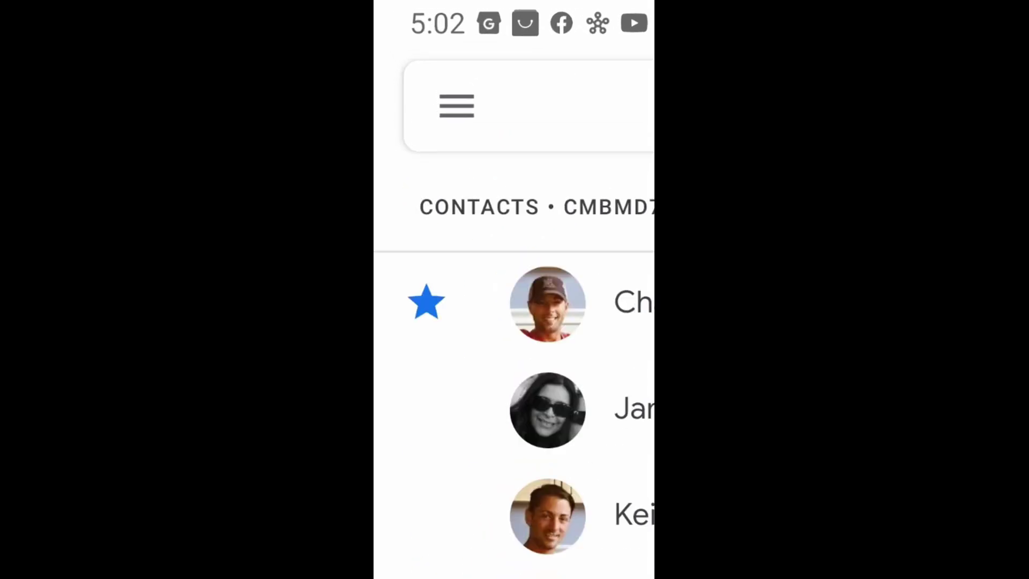
pyautogui.click(457, 106)
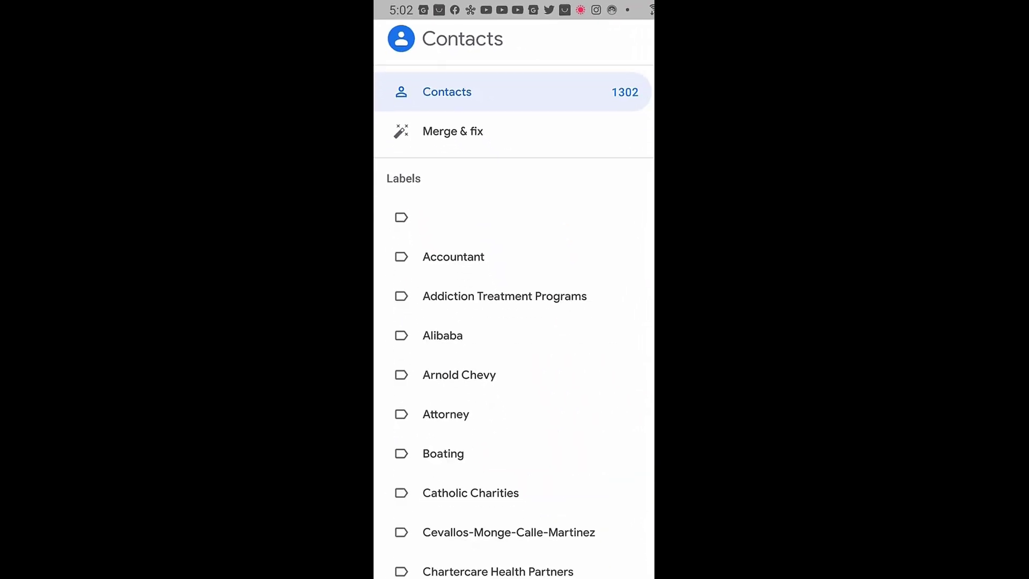
pyautogui.scroll(-15, 514, 322)
pyautogui.click(476, 458)
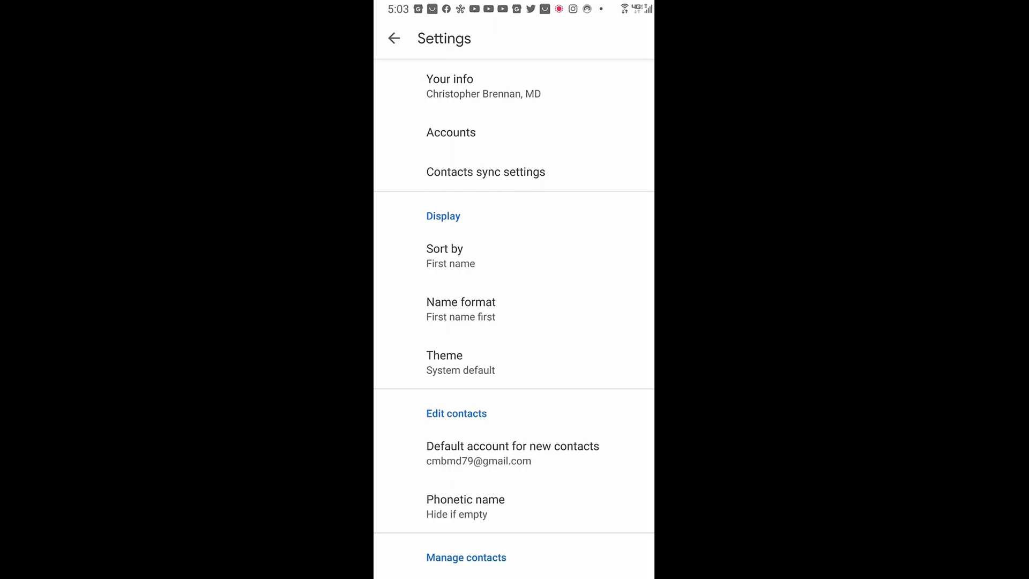
pyautogui.click(515, 216)
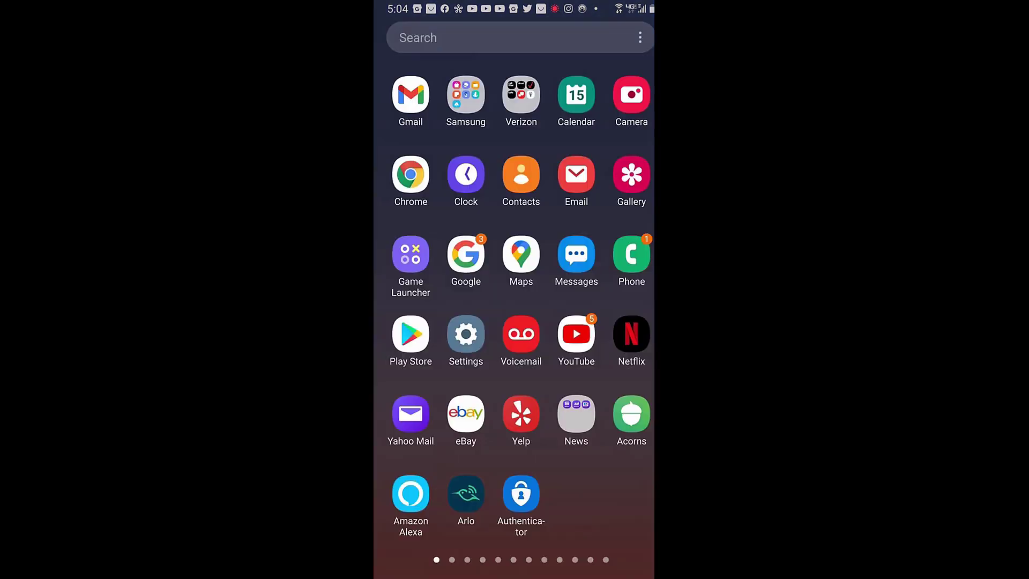
# Find and launch the Settings app from the app drawer search
pyautogui.click(483, 38)
pyautogui.click(521, 96)
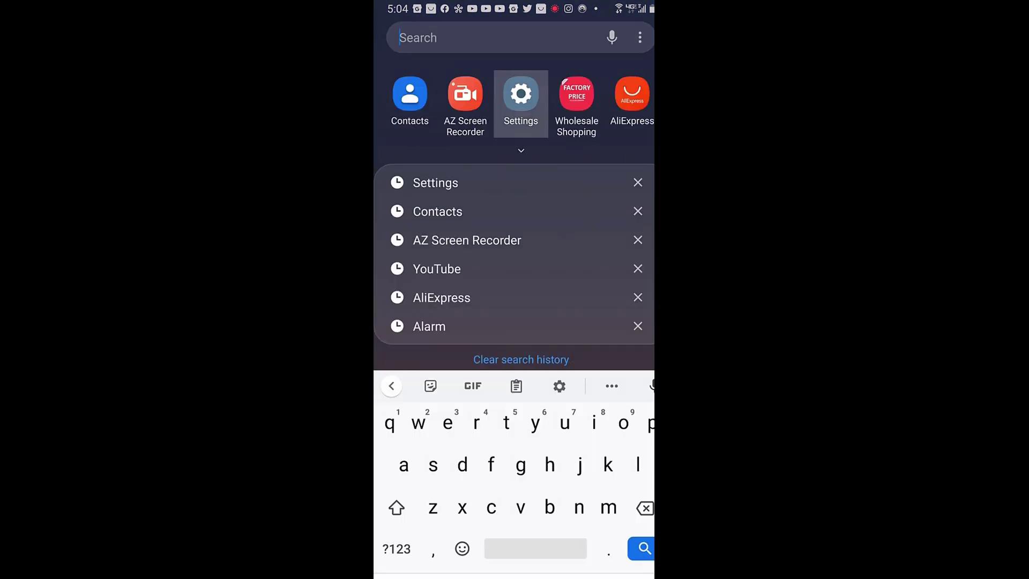
pyautogui.scroll(5, 514, 321)
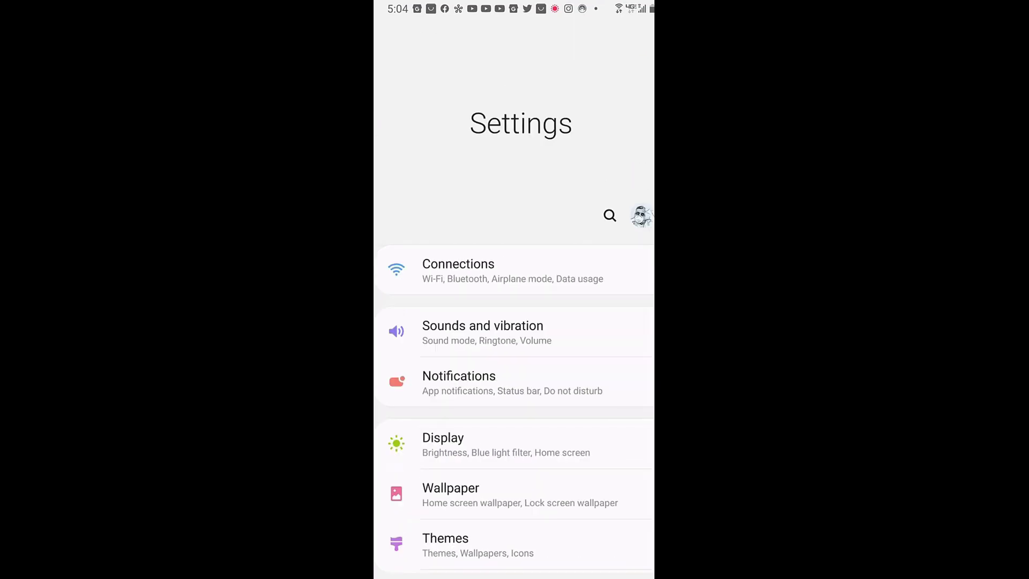
pyautogui.scroll(-10, 514, 321)
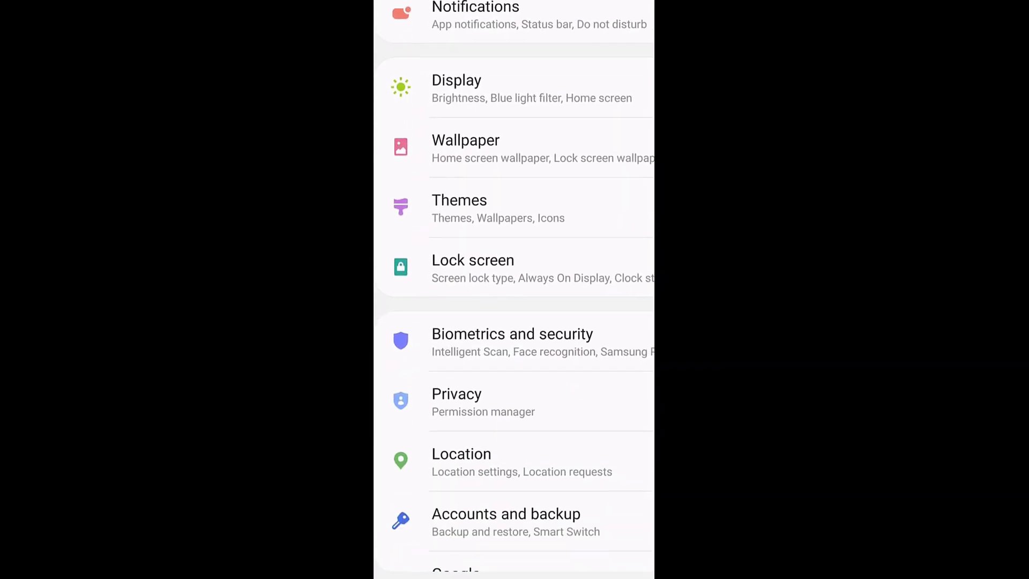
pyautogui.scroll(-3, 514, 290)
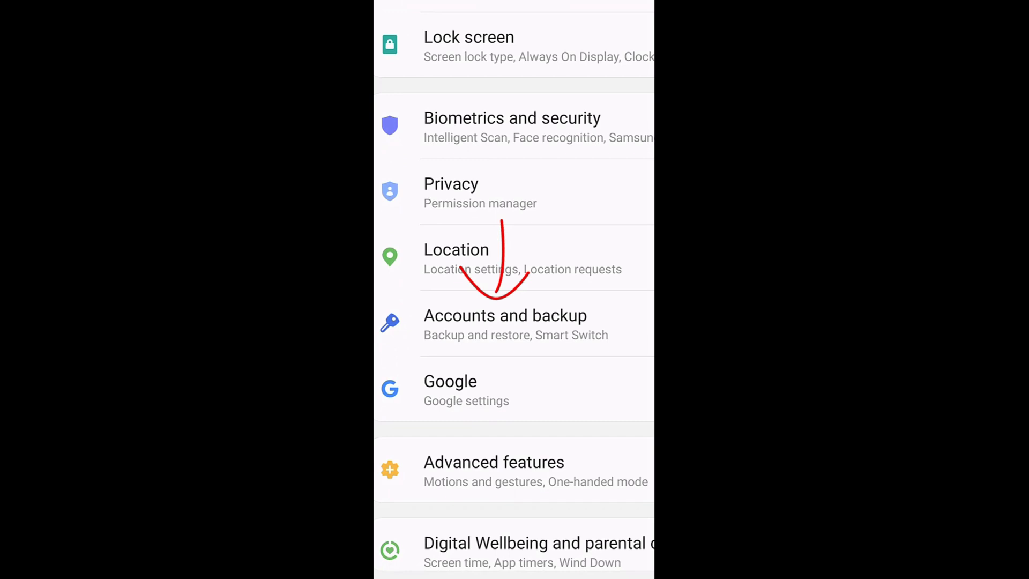
# Open Accounts and backup in Android Settings
pyautogui.click(505, 322)
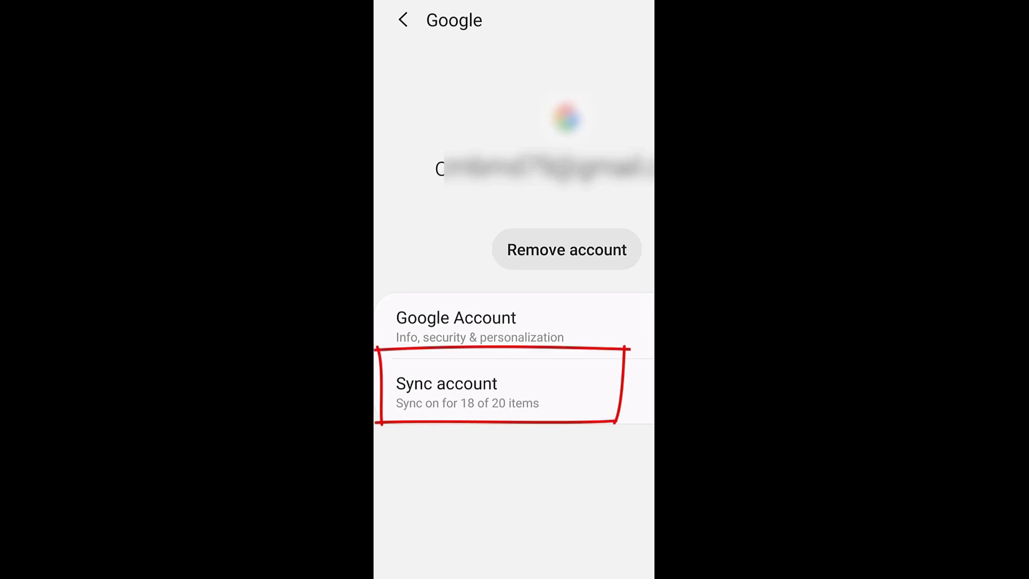
# View the Google account's sync list and confirm Contacts sync is on
pyautogui.click(466, 389)
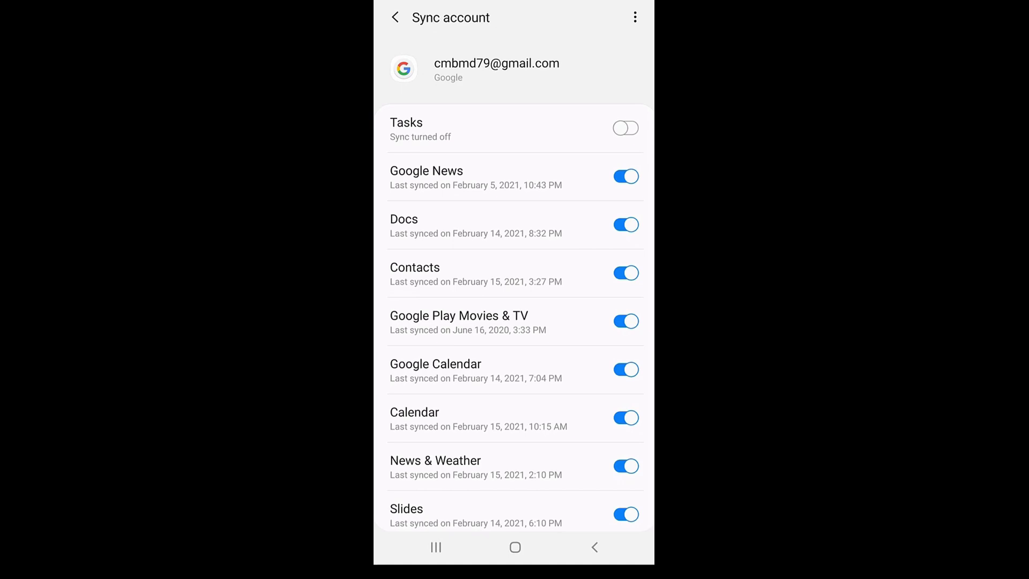
pyautogui.scroll(-1, 515, 290)
pyautogui.scroll(-2, 515, 290)
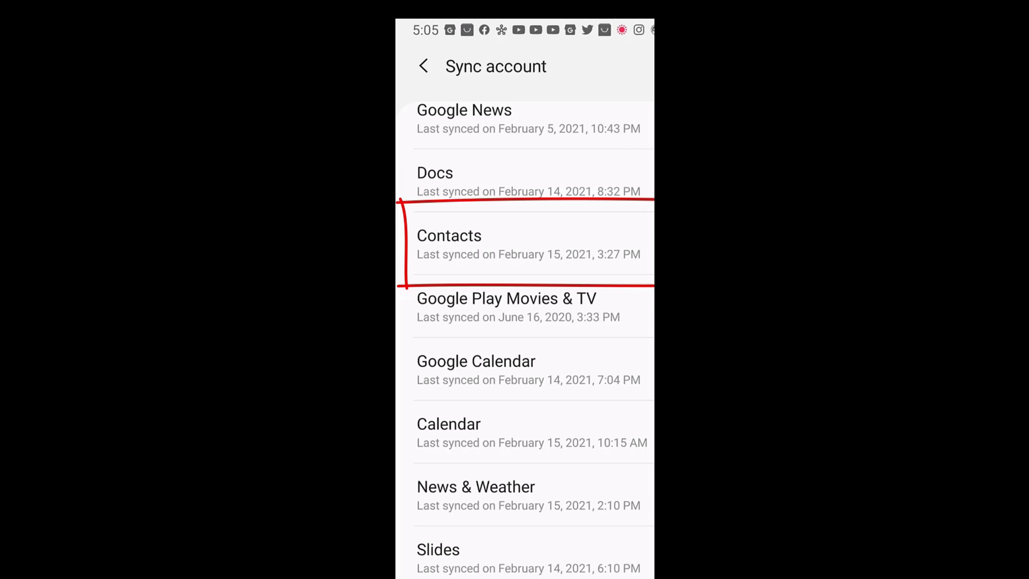
pyautogui.scroll(-1, 525, 337)
pyautogui.scroll(-10, 525, 337)
pyautogui.scroll(-3, 525, 338)
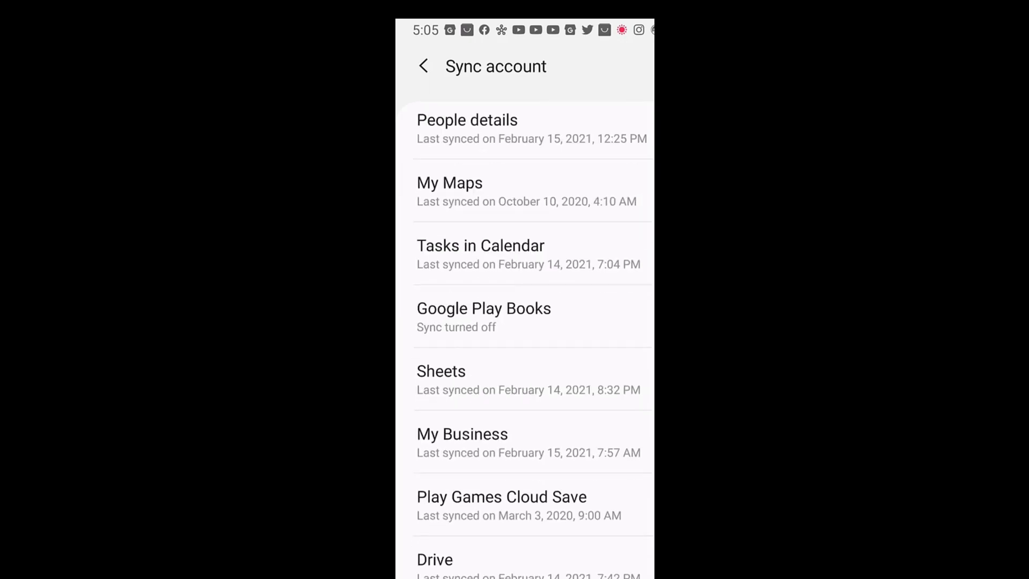
pyautogui.scroll(1, 525, 338)
pyautogui.scroll(-1, 525, 338)
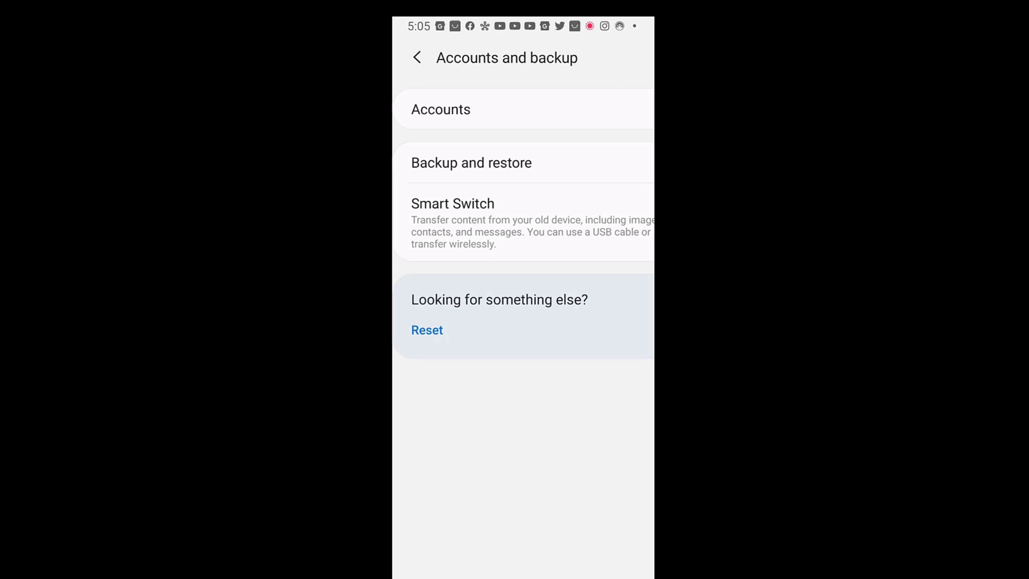
# Open Backup and restore and confirm Back up my data is on
pyautogui.click(471, 162)
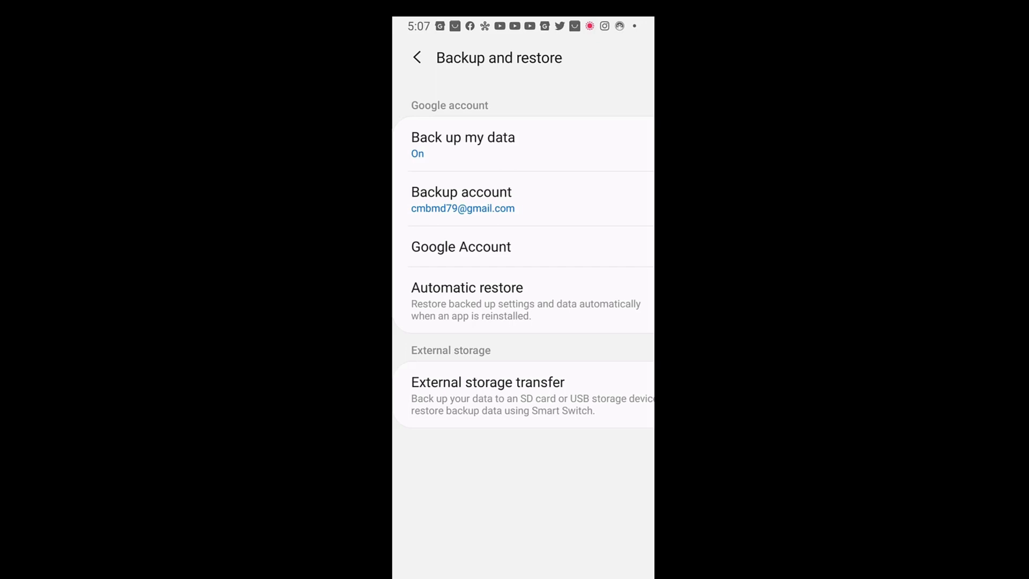
# Go back twice from Backup and restore to the main Settings list
pyautogui.press('Escape')
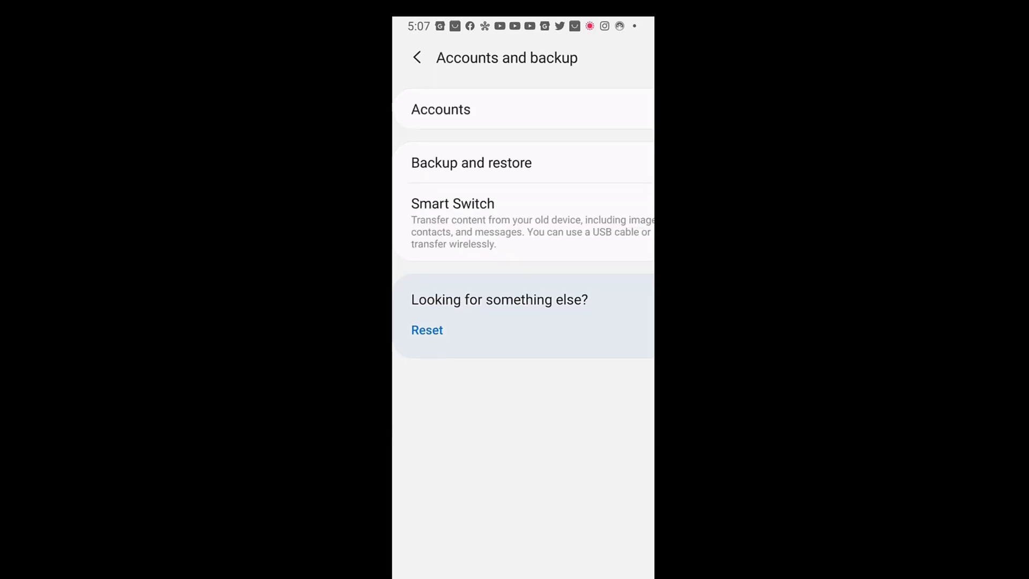
pyautogui.press('Escape')
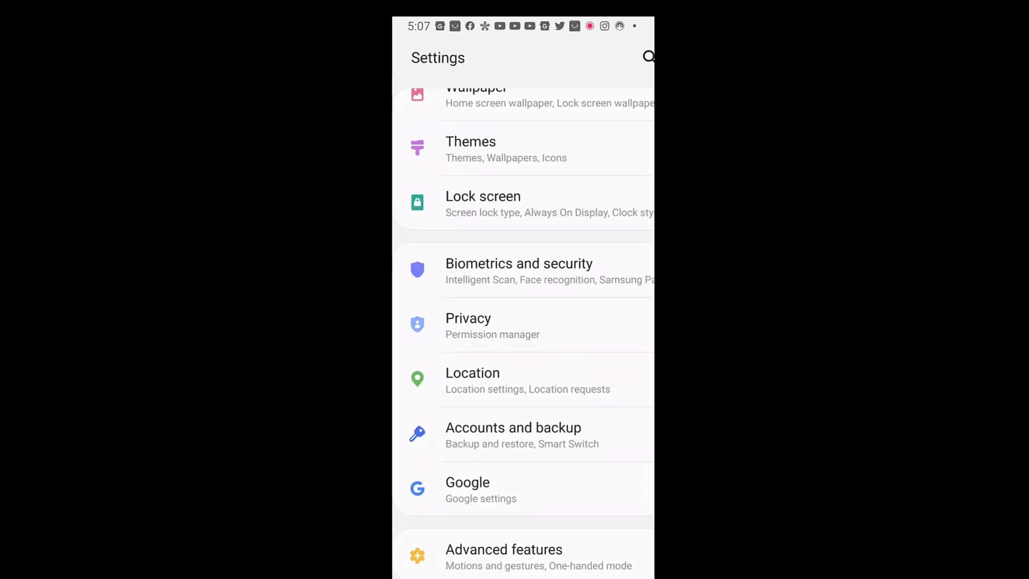
pyautogui.scroll(-2, 524, 332)
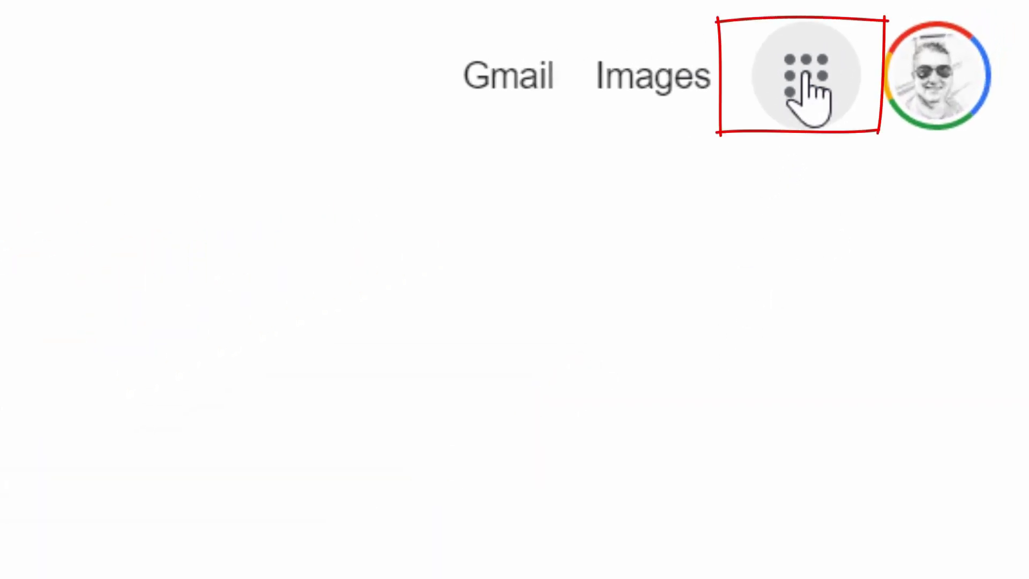
# Open Contacts from the Google apps grid on the Google start page
pyautogui.click(791, 101)
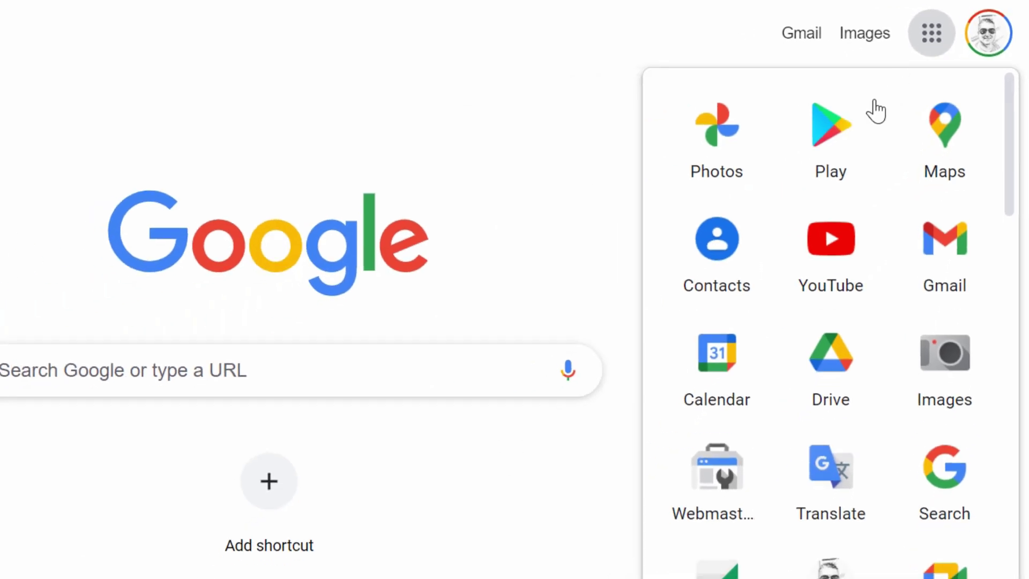
pyautogui.click(643, 306)
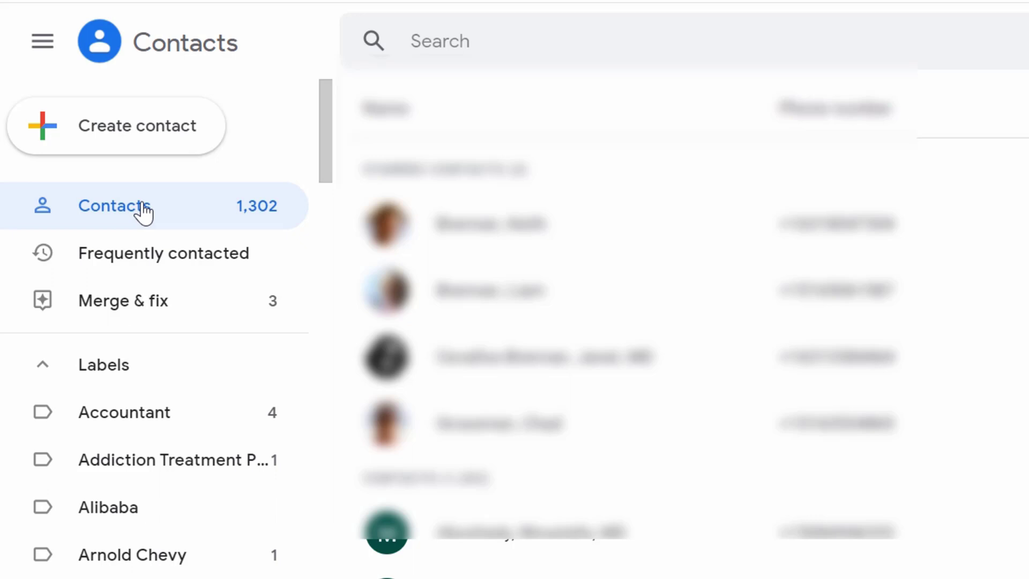
pyautogui.scroll(-2, 144, 211)
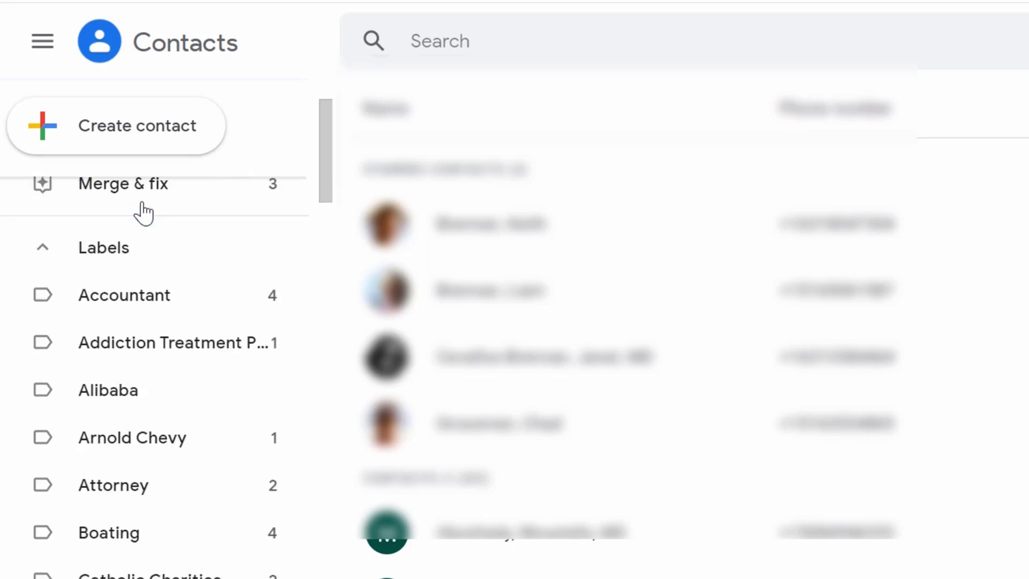
pyautogui.scroll(-1, 143, 210)
pyautogui.scroll(-2, 143, 211)
pyautogui.scroll(-3, 143, 210)
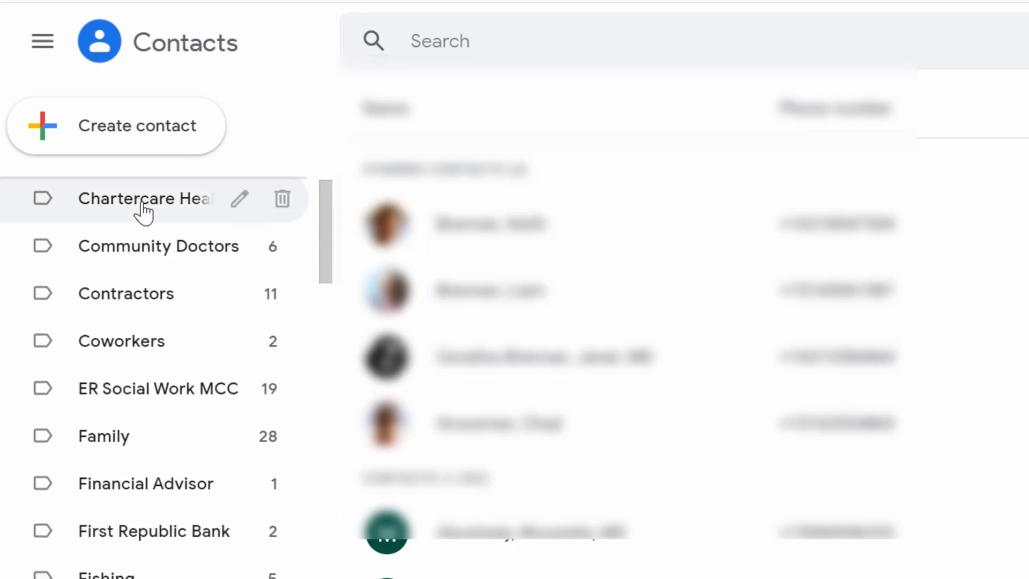
pyautogui.scroll(-3, 143, 211)
pyautogui.scroll(-3, 143, 210)
pyautogui.scroll(-5, 143, 210)
pyautogui.scroll(-5, 143, 210)
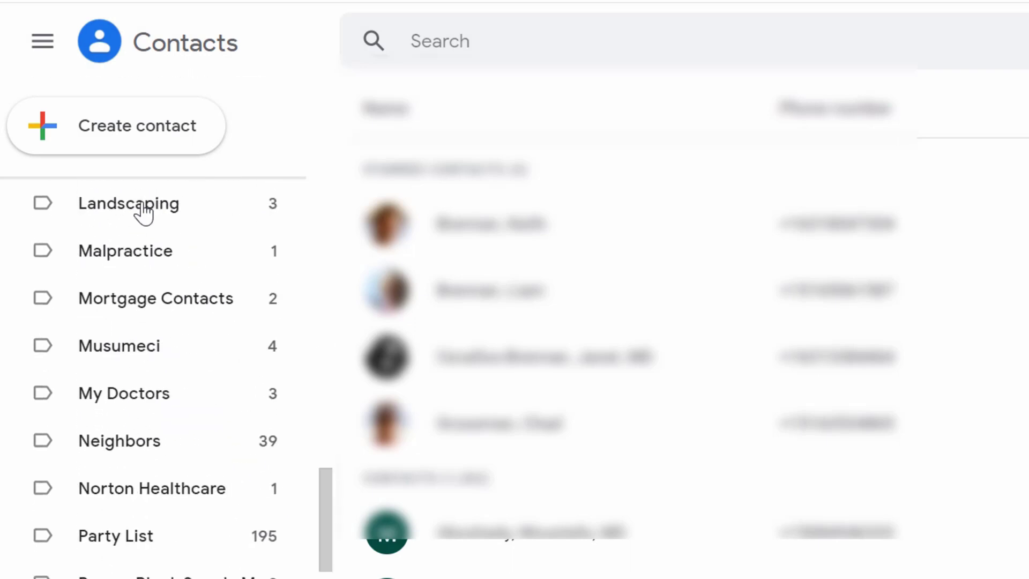
pyautogui.scroll(-5, 144, 211)
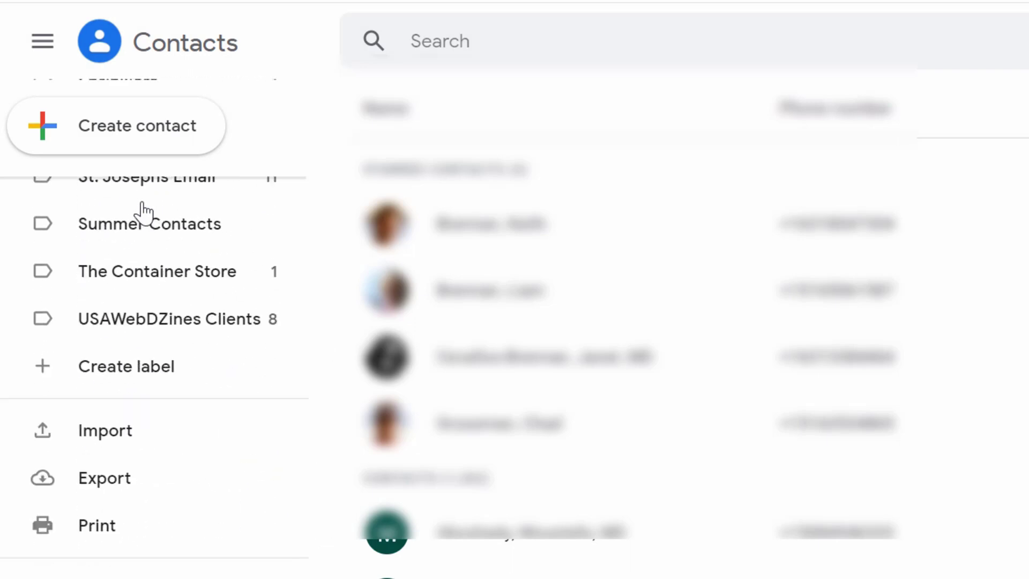
# Open the Export dialog for all 1,302 contacts from the left sidebar
pyautogui.click(104, 478)
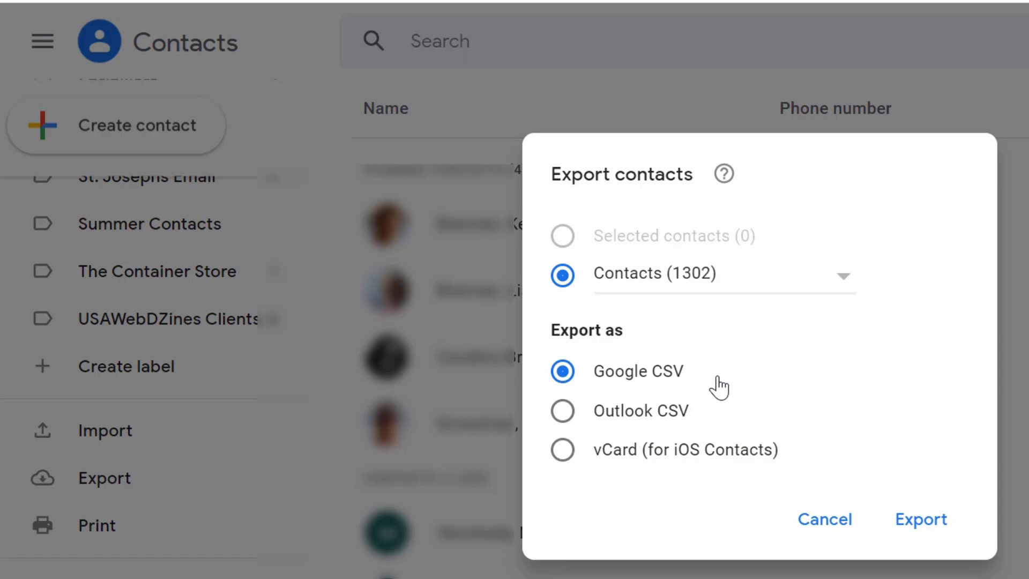
# Browse the export label options, keep Contacts (1302), and cancel the Export dialog
pyautogui.click(693, 282)
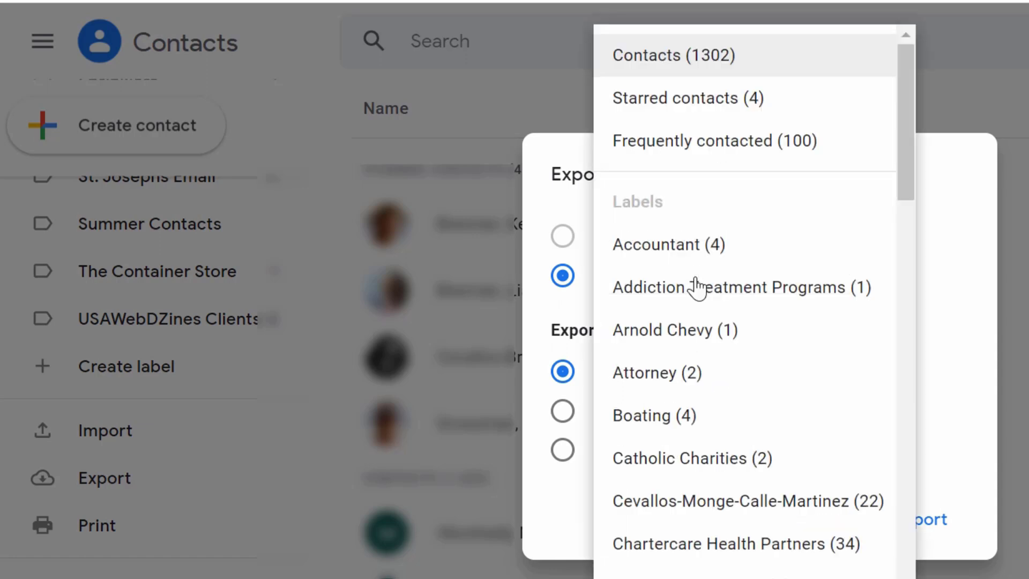
pyautogui.scroll(-5, 699, 284)
pyautogui.scroll(-3, 702, 284)
pyautogui.scroll(-5, 704, 291)
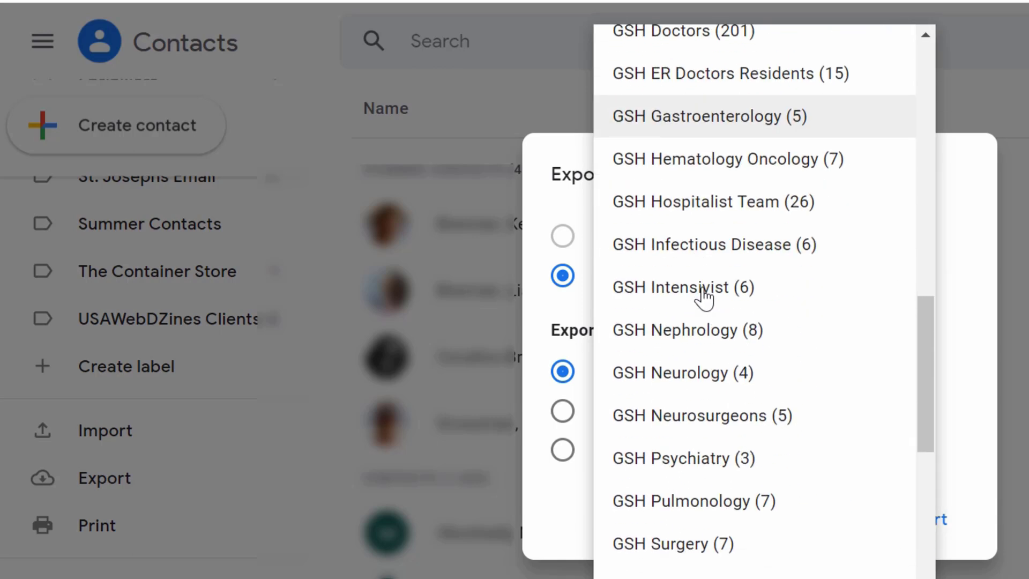
pyautogui.scroll(-6, 702, 298)
pyautogui.scroll(-1, 703, 299)
pyautogui.scroll(-2, 704, 295)
pyautogui.scroll(-1, 720, 316)
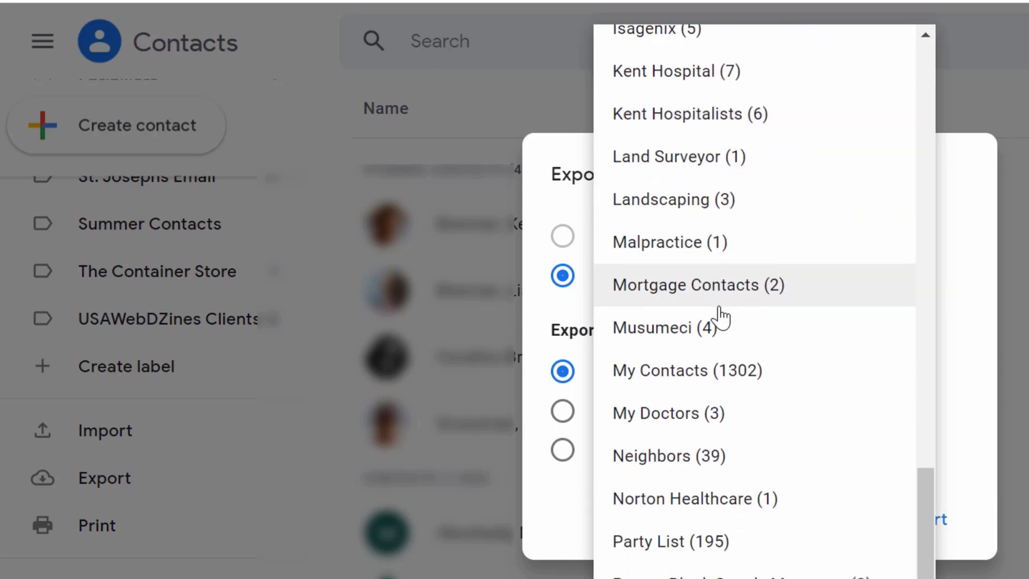
pyautogui.scroll(-4, 721, 314)
pyautogui.click(965, 311)
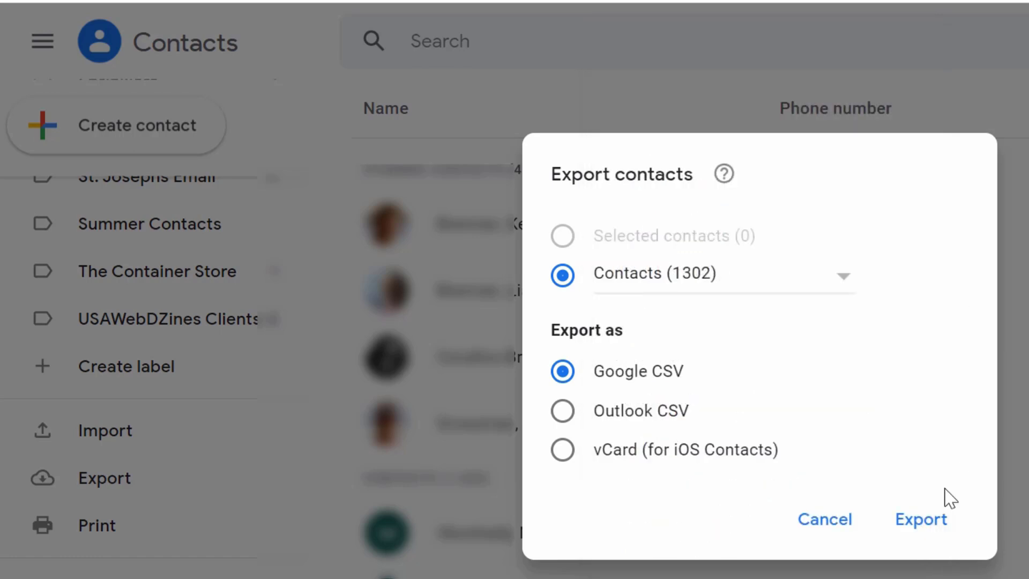
pyautogui.click(825, 510)
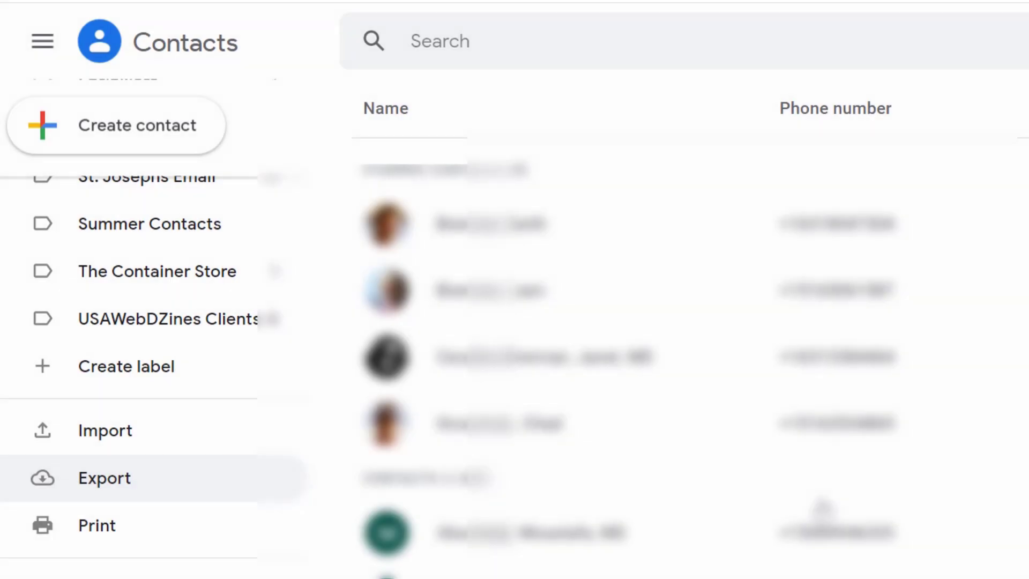